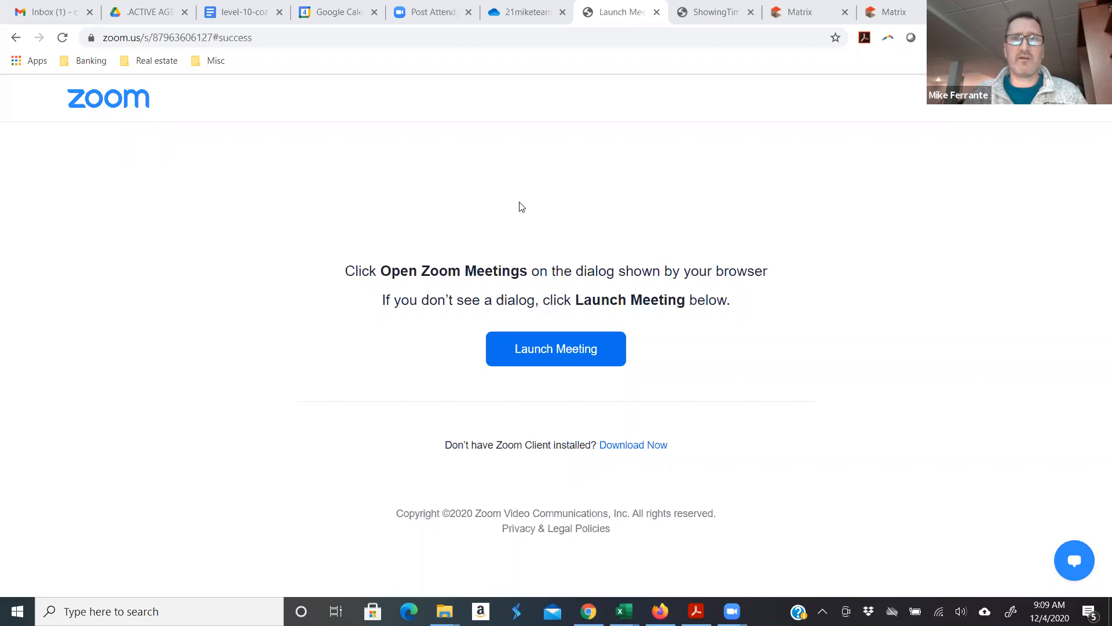
- Switch to the ShowingTime tab showing the Painesville Twp Target Market Analysis report
{"action": "left_click", "coordinate": [699, 16]}
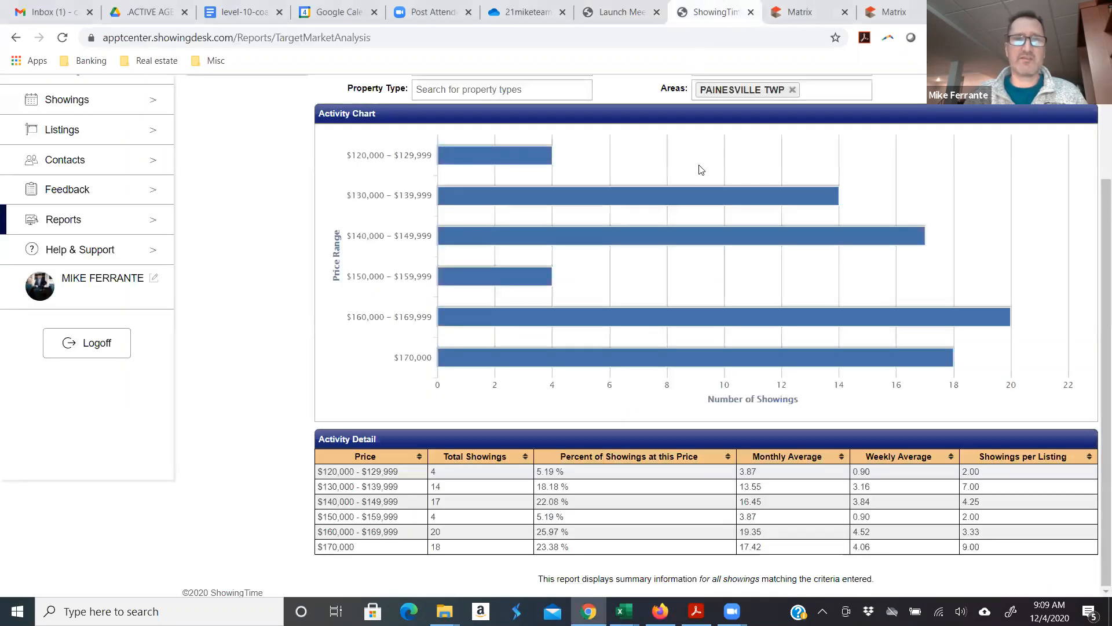
- Go to the Search for a Listing page showing the agent's listings table
{"action": "mouse_move", "coordinate": [533, 274]}
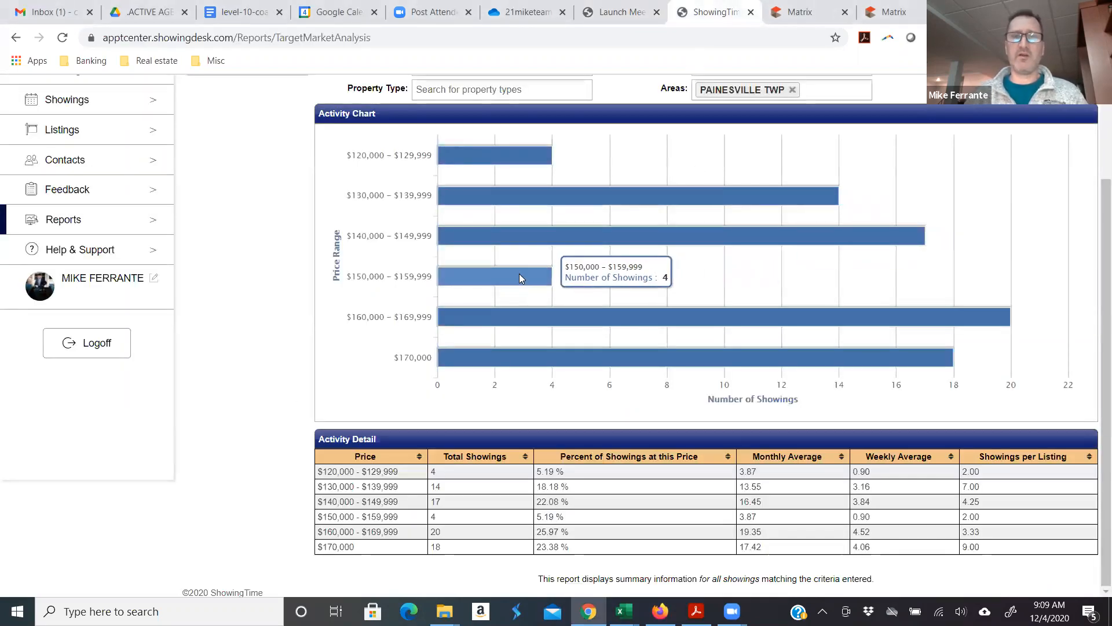
{"action": "left_click", "coordinate": [62, 132]}
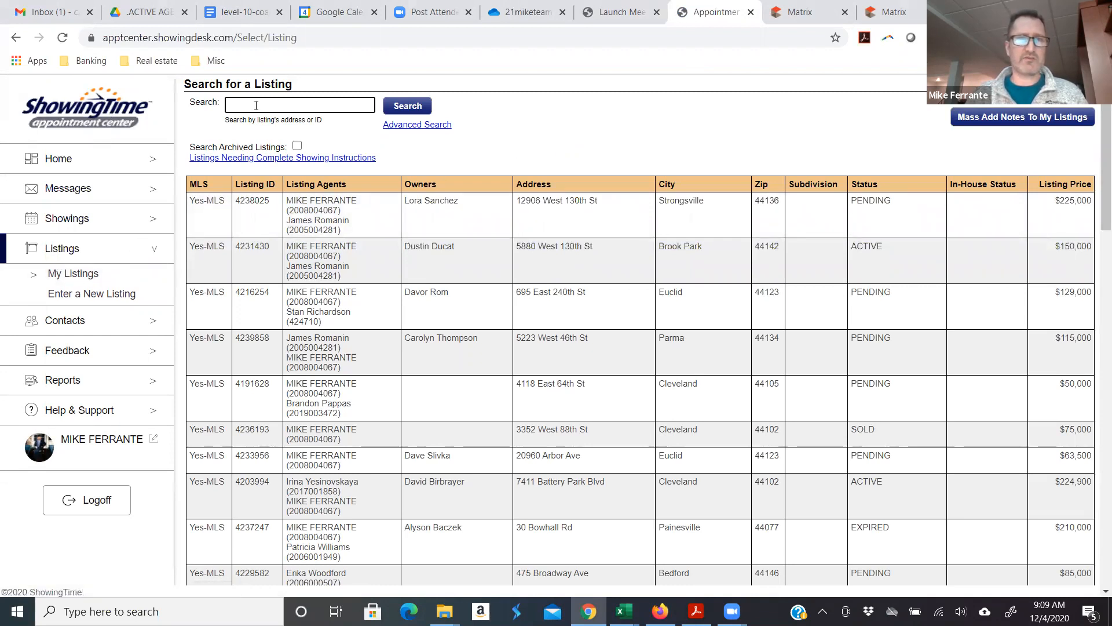
{"action": "type", "text": "state"}
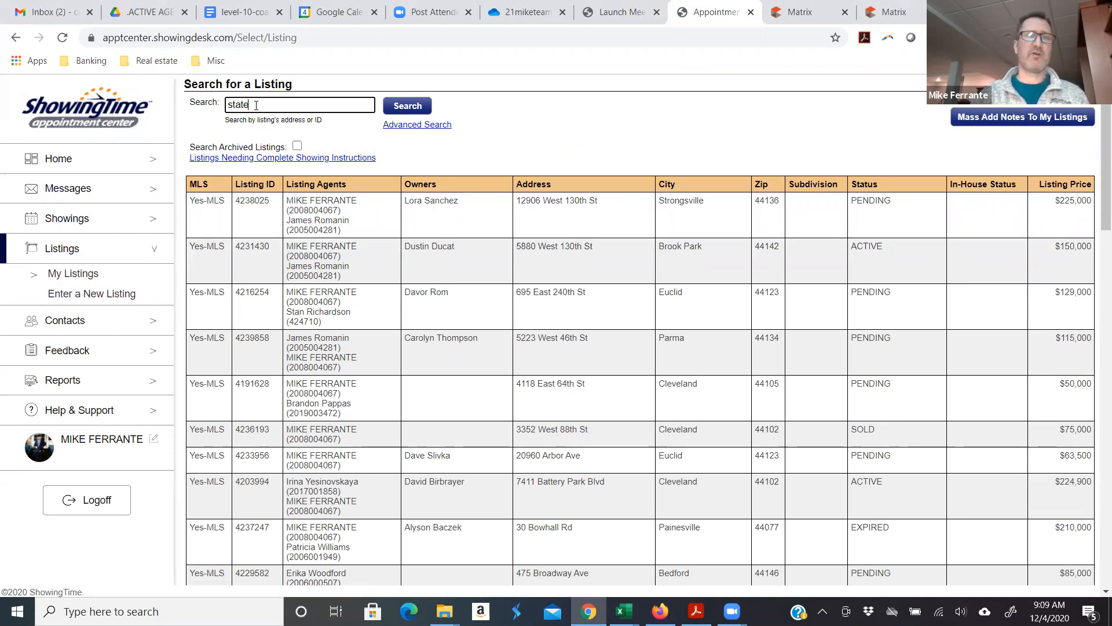
{"action": "key", "text": "Return"}
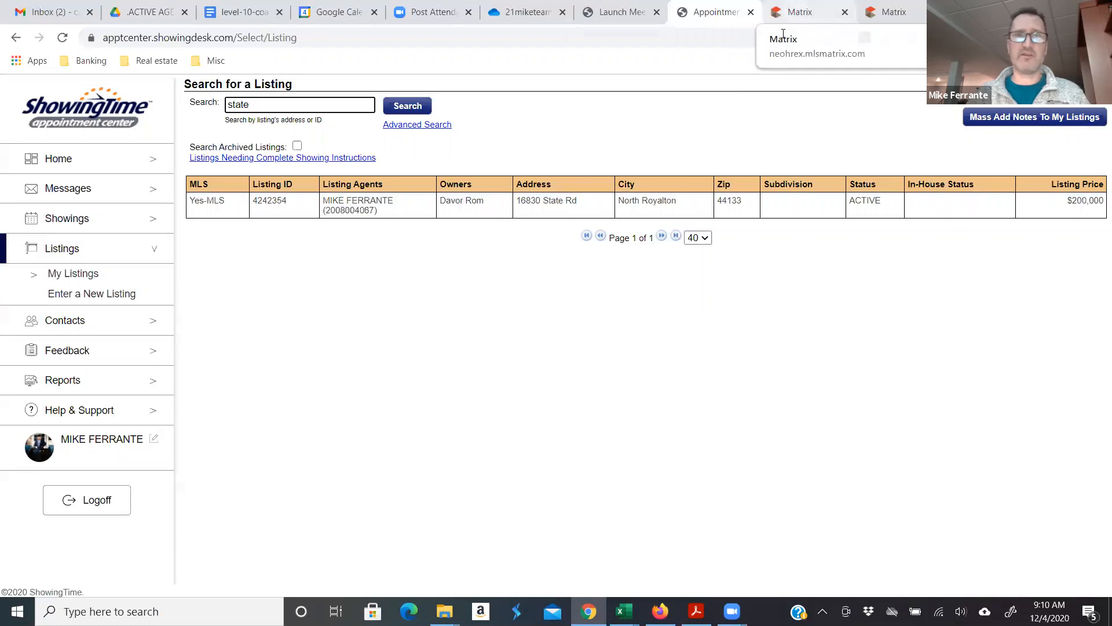
{"action": "key", "text": "ctrl+Tab"}
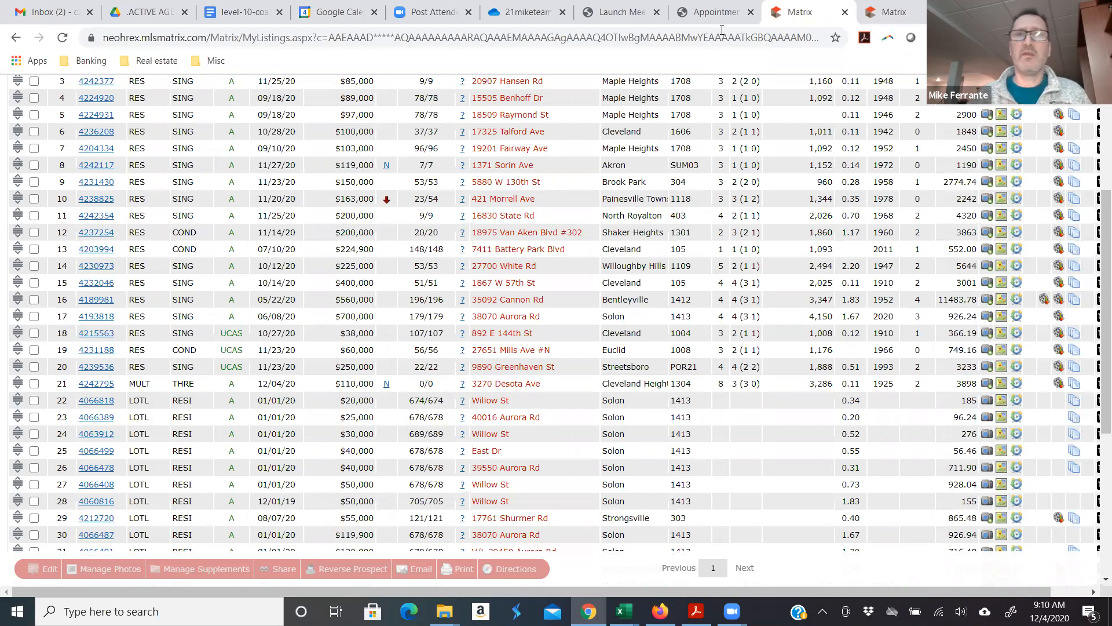
{"action": "key", "text": "ctrl+shift+Tab"}
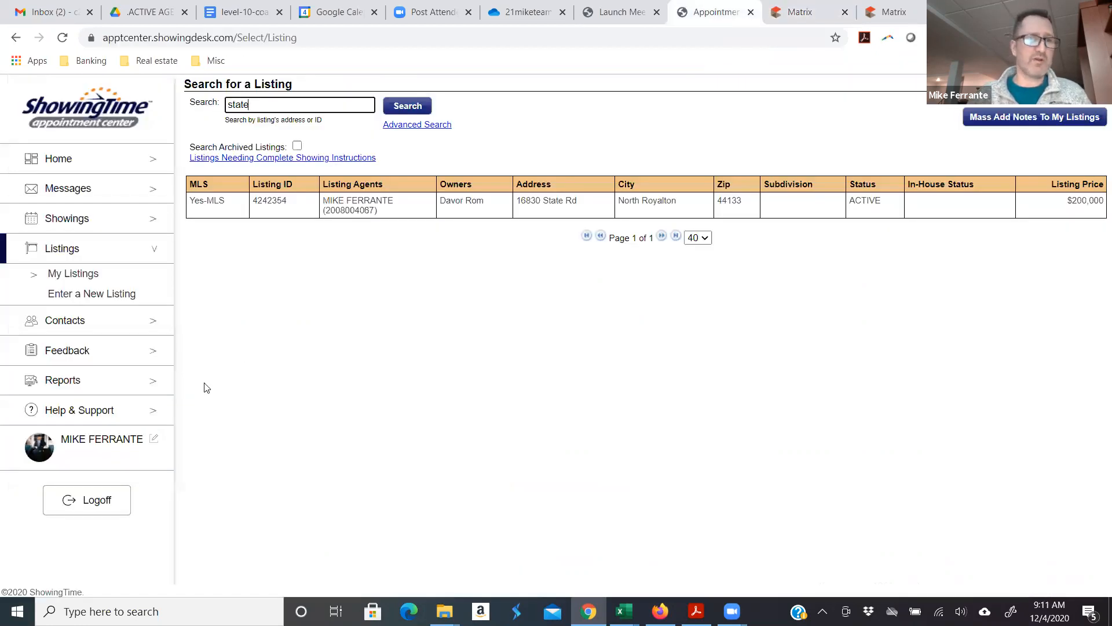
- Start a new Target Market Analysis report from the Reports list on the Home dashboard
{"action": "left_click", "coordinate": [66, 166]}
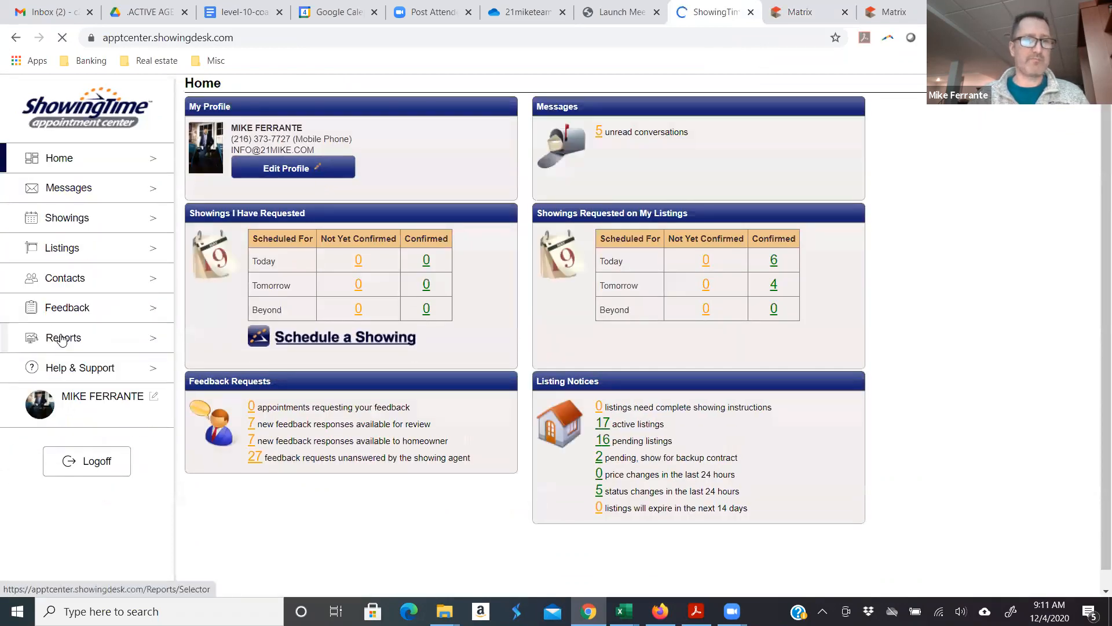
{"action": "left_click", "coordinate": [63, 342]}
{"action": "scroll", "coordinate": [355, 322], "scroll_direction": "down", "scroll_amount": 2}
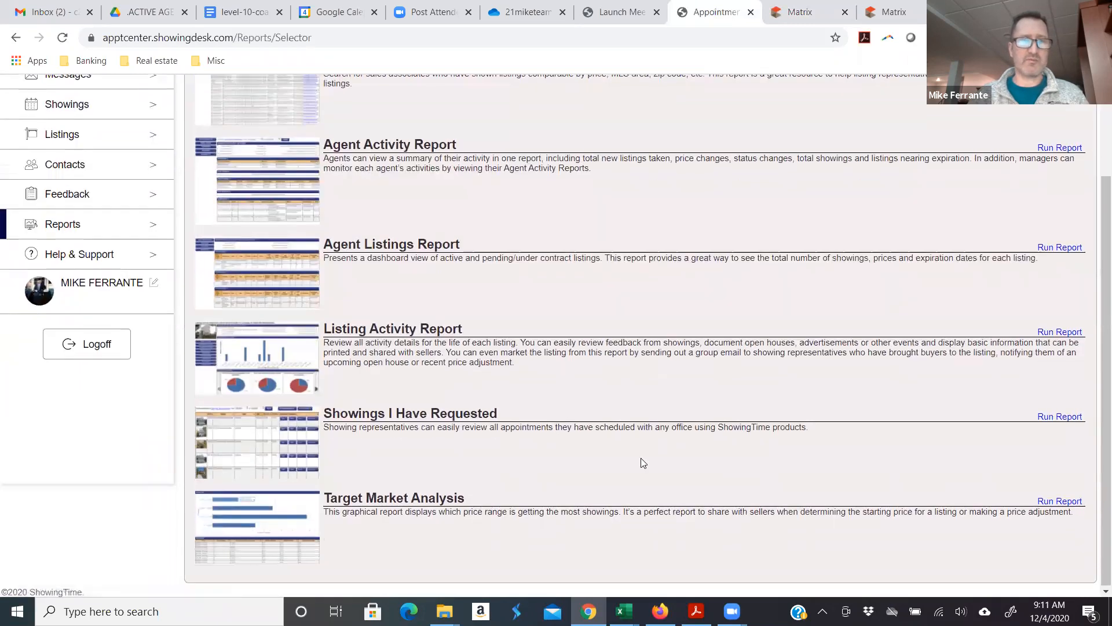
{"action": "left_click", "coordinate": [244, 523]}
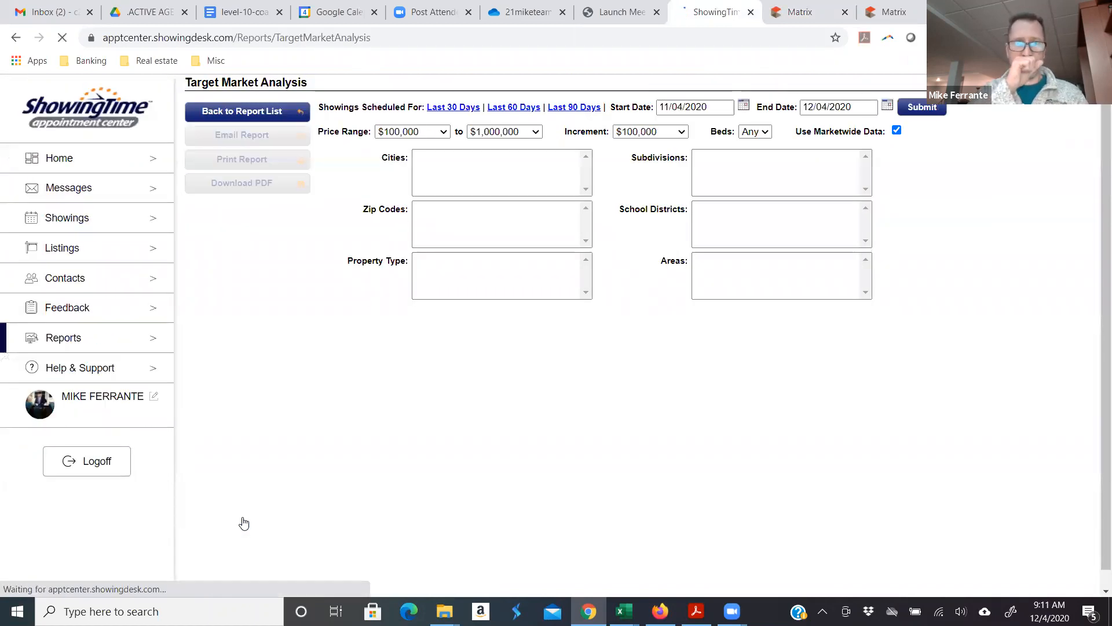
- Set the report price range to $175,000–$250,000 with $25,000 increments
{"action": "left_click", "coordinate": [445, 133]}
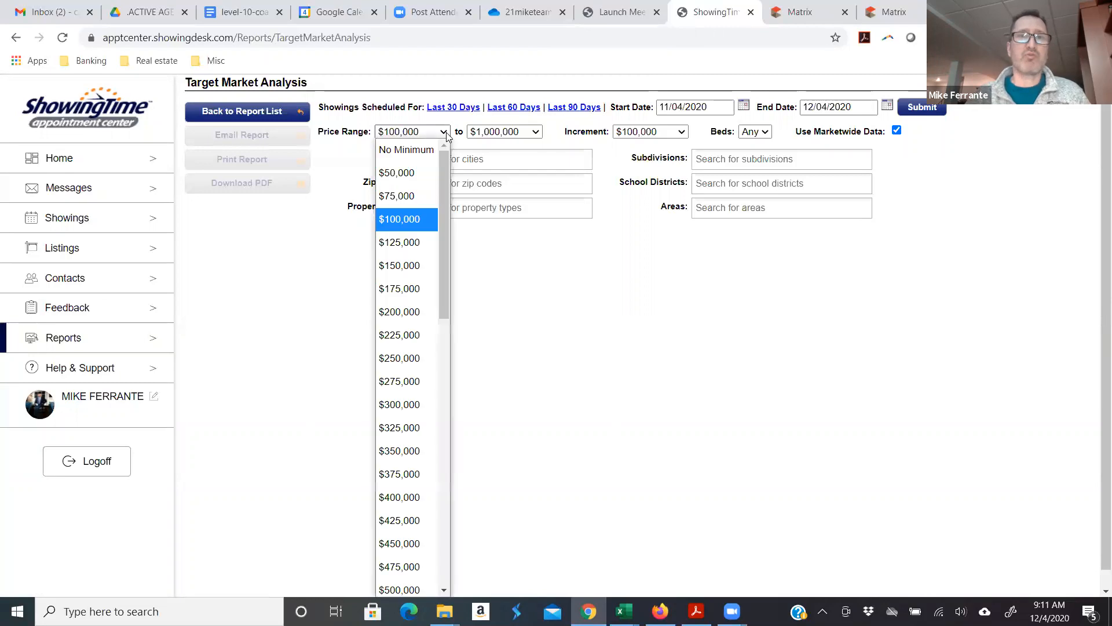
{"action": "left_click", "coordinate": [403, 292]}
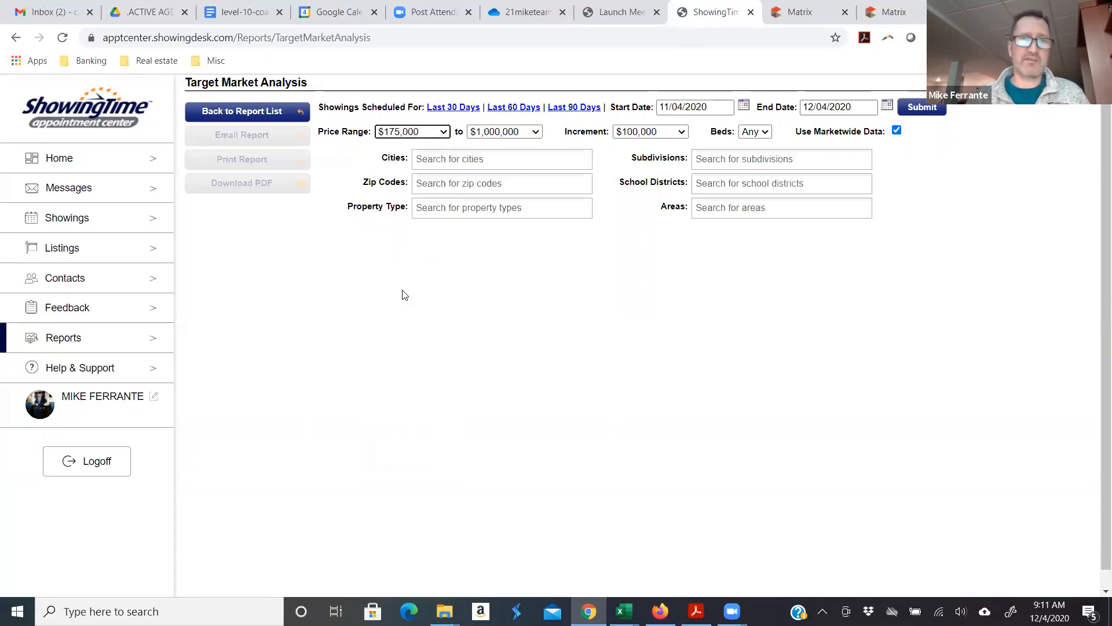
{"action": "left_click", "coordinate": [535, 133]}
{"action": "scroll", "coordinate": [492, 232], "scroll_direction": "up", "scroll_amount": 3}
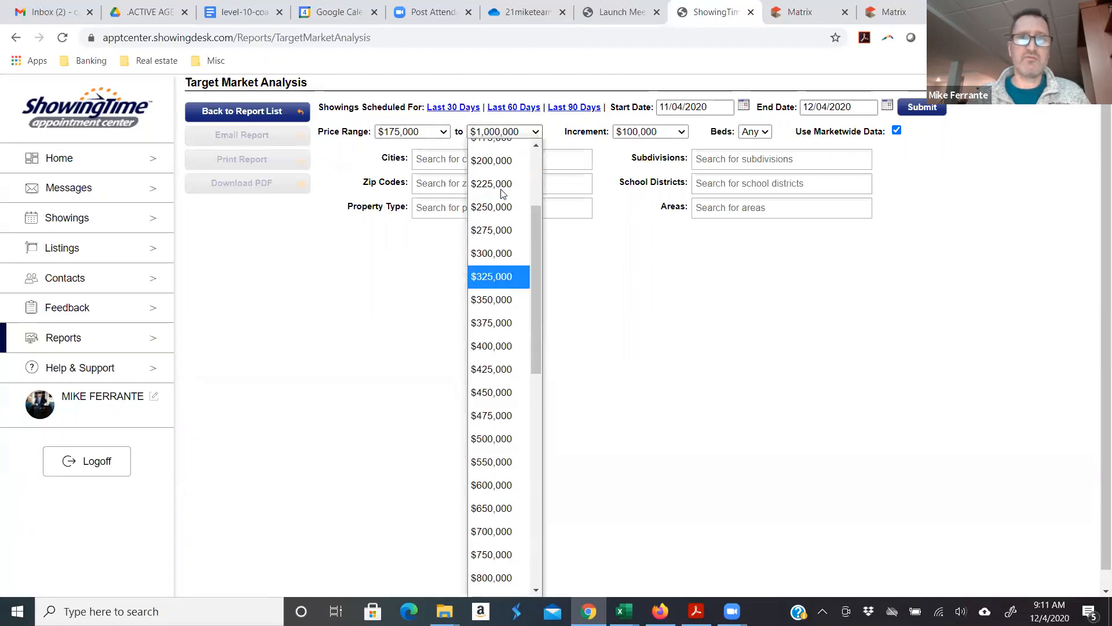
{"action": "left_click", "coordinate": [497, 271]}
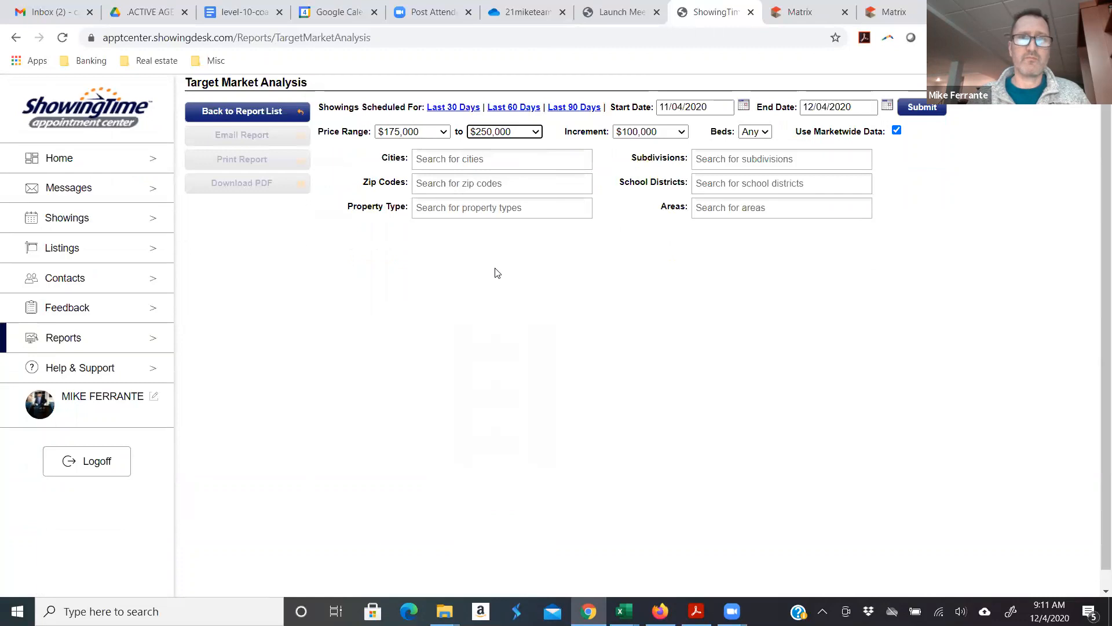
{"action": "left_click", "coordinate": [678, 135]}
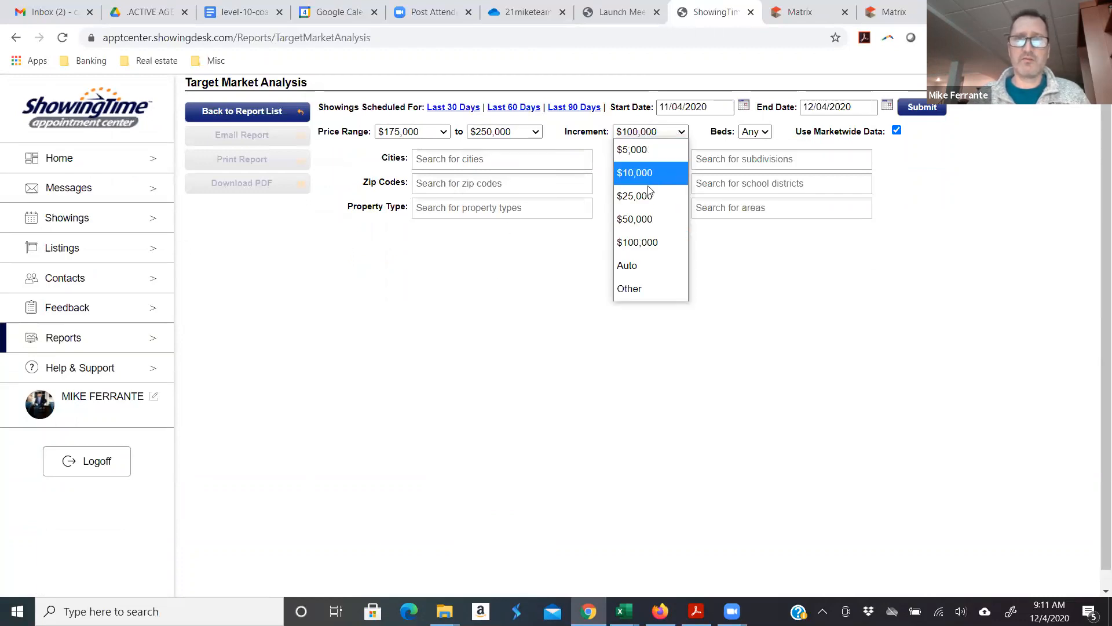
{"action": "left_click", "coordinate": [637, 196]}
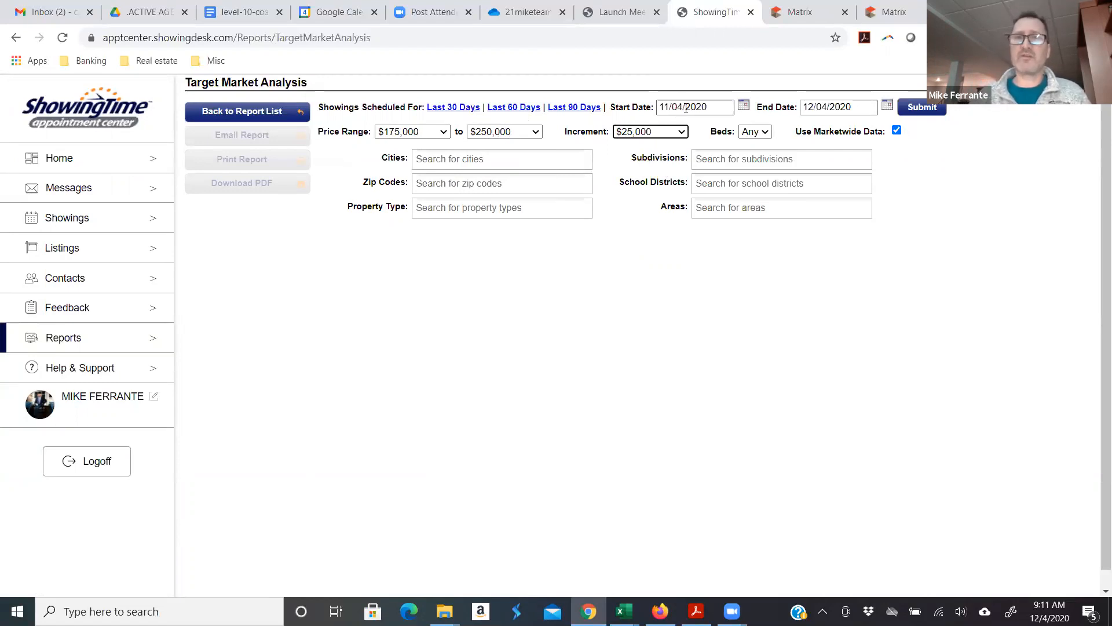
{"action": "left_click", "coordinate": [743, 106]}
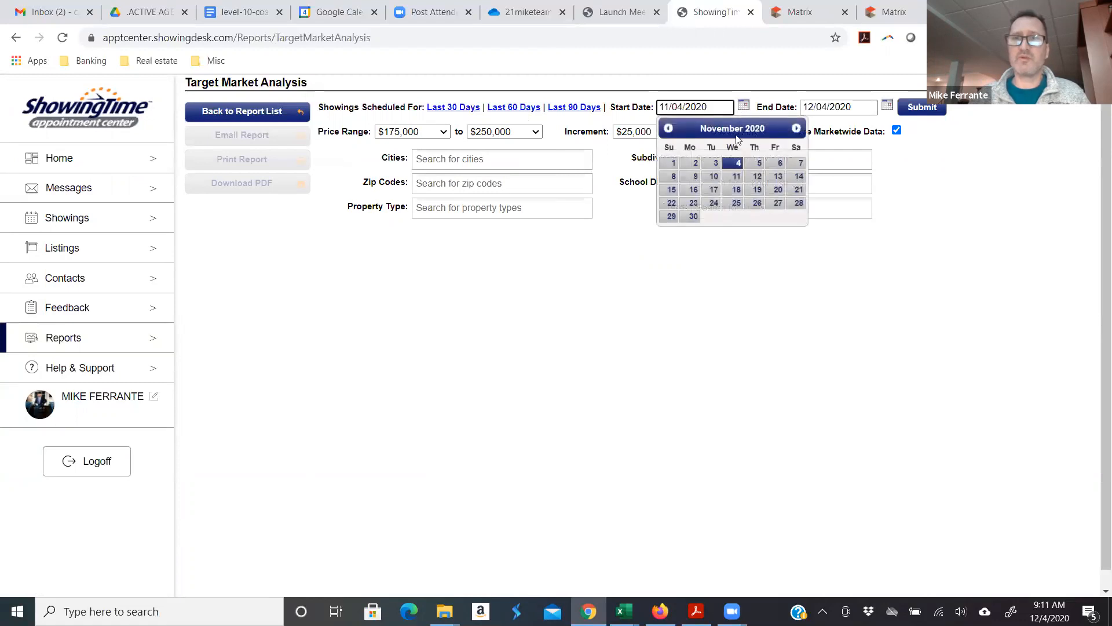
- Set the start date to 11/20/2020 and add NORTH ROYALTON as the area filter
{"action": "left_click", "coordinate": [778, 194]}
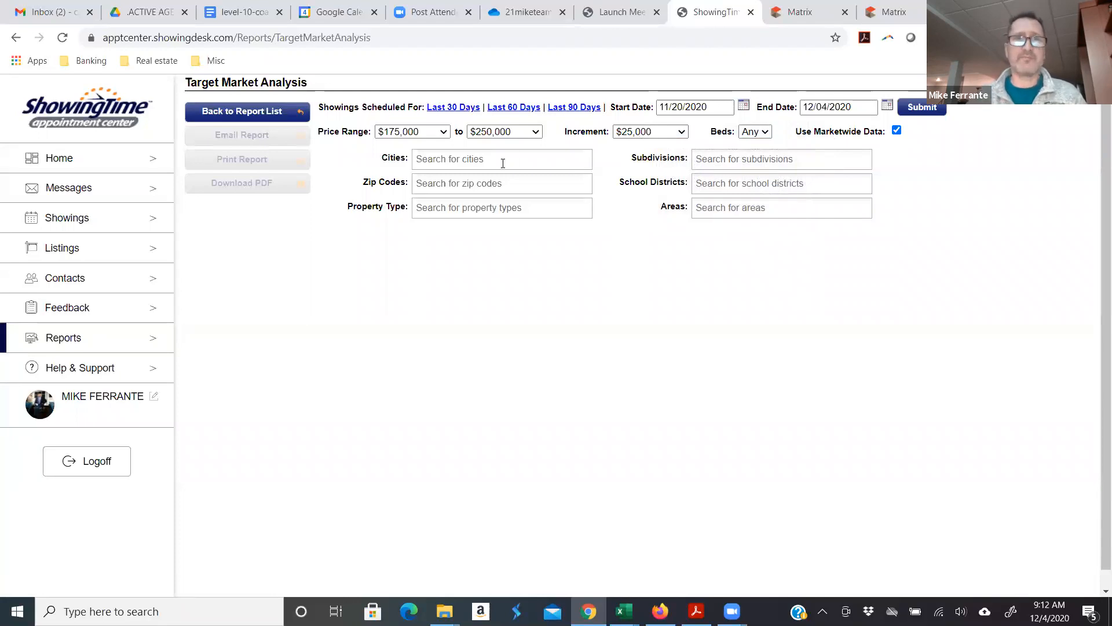
{"action": "left_click", "coordinate": [717, 210]}
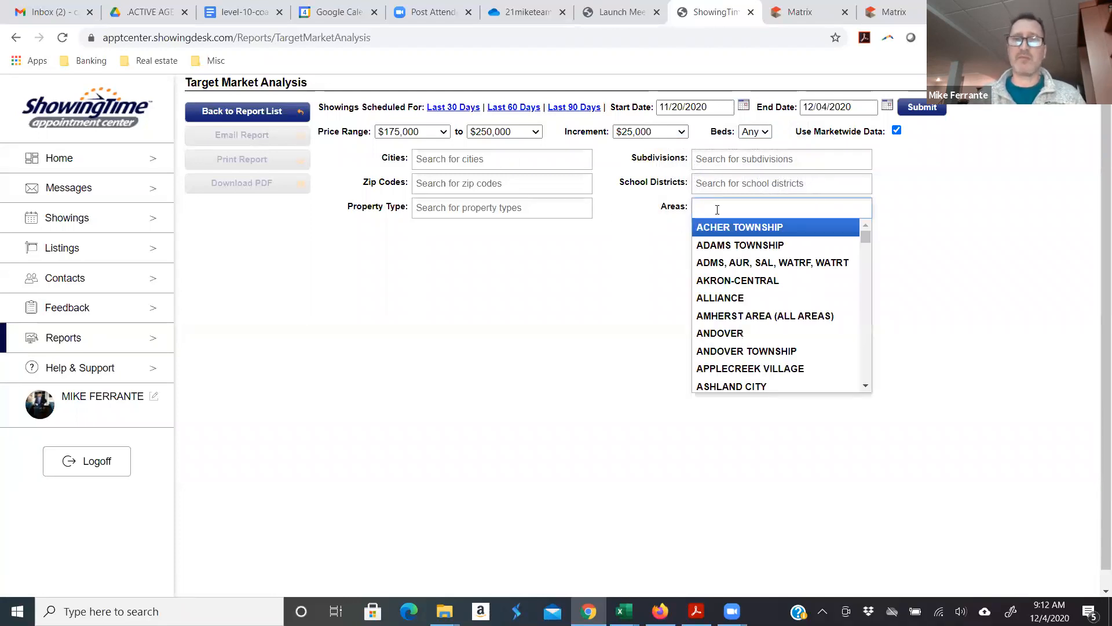
{"action": "scroll", "coordinate": [767, 318], "scroll_direction": "down", "scroll_amount": 5}
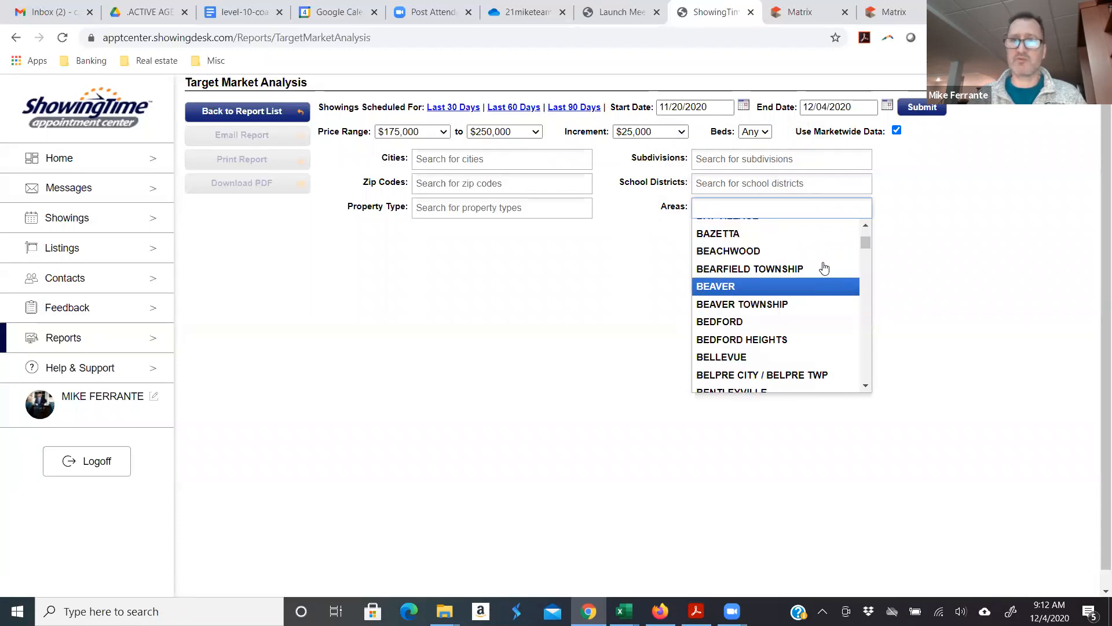
{"action": "left_click_drag", "start_coordinate": [865, 242], "coordinate": [862, 269]}
{"action": "scroll", "coordinate": [861, 266], "scroll_direction": "down", "scroll_amount": 2}
{"action": "scroll", "coordinate": [808, 316], "scroll_direction": "down", "scroll_amount": 10}
{"action": "scroll", "coordinate": [809, 316], "scroll_direction": "down", "scroll_amount": 15}
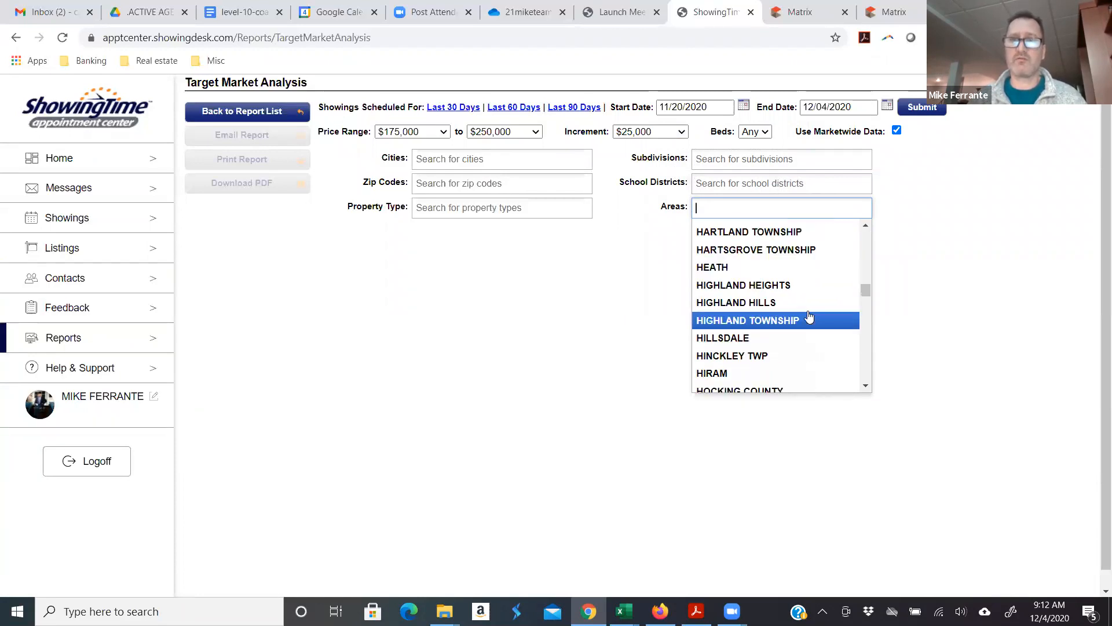
{"action": "scroll", "coordinate": [809, 316], "scroll_direction": "down", "scroll_amount": 15}
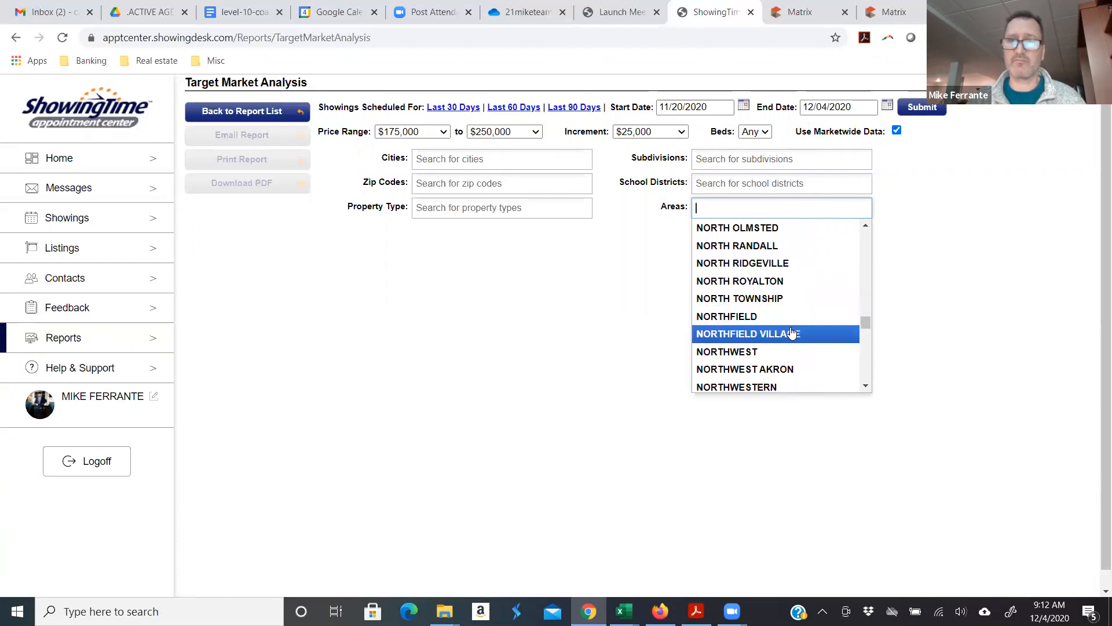
{"action": "left_click", "coordinate": [775, 279]}
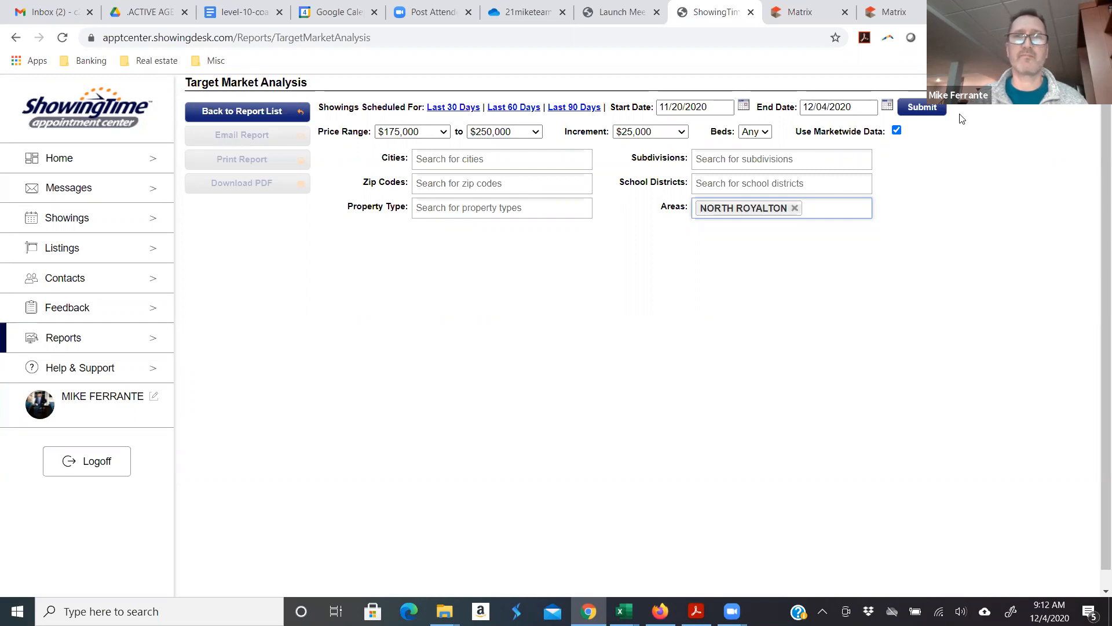
- Submit the report and review the 90, 29 and 11 showings and the Activity Detail table
{"action": "left_click", "coordinate": [919, 106]}
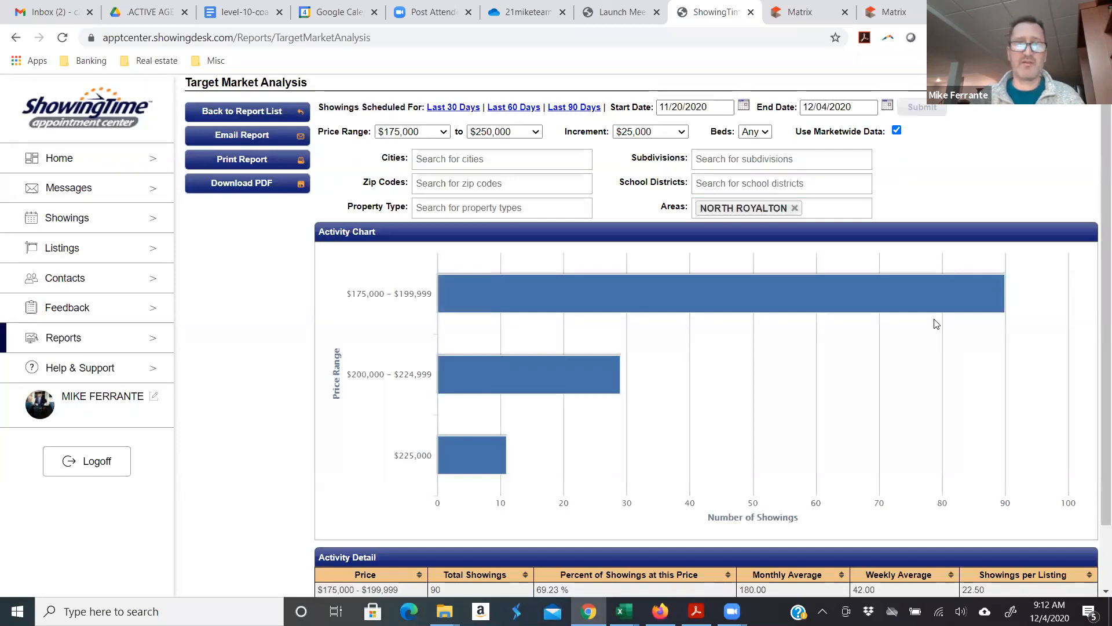
{"action": "mouse_move", "coordinate": [622, 365]}
{"action": "scroll", "coordinate": [623, 365], "scroll_direction": "down", "scroll_amount": 2}
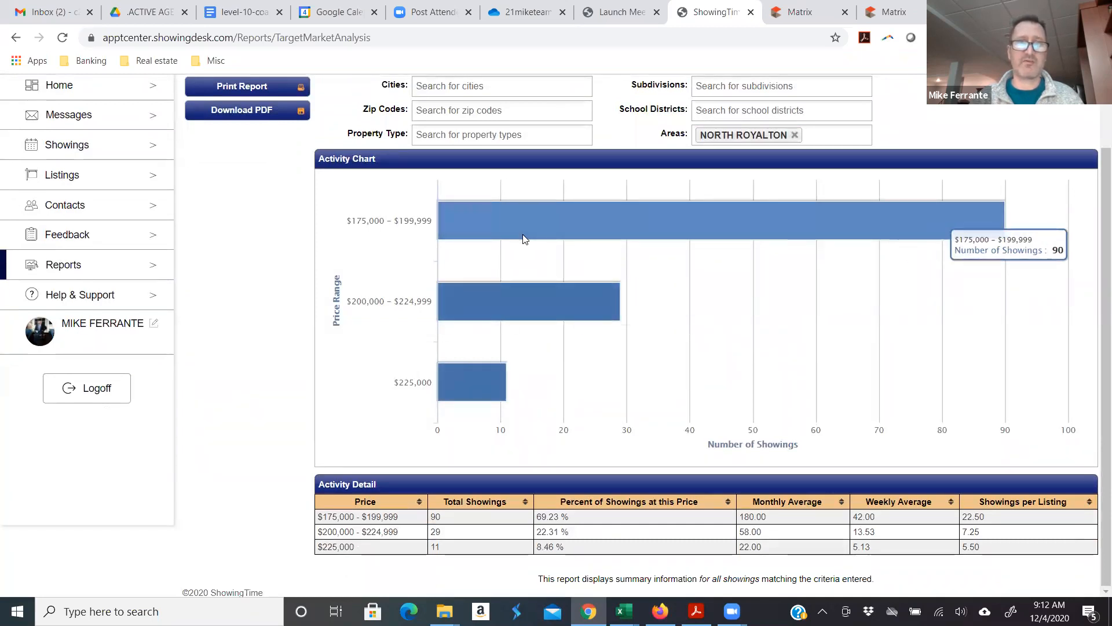
{"action": "scroll", "coordinate": [646, 256], "scroll_direction": "up", "scroll_amount": 1}
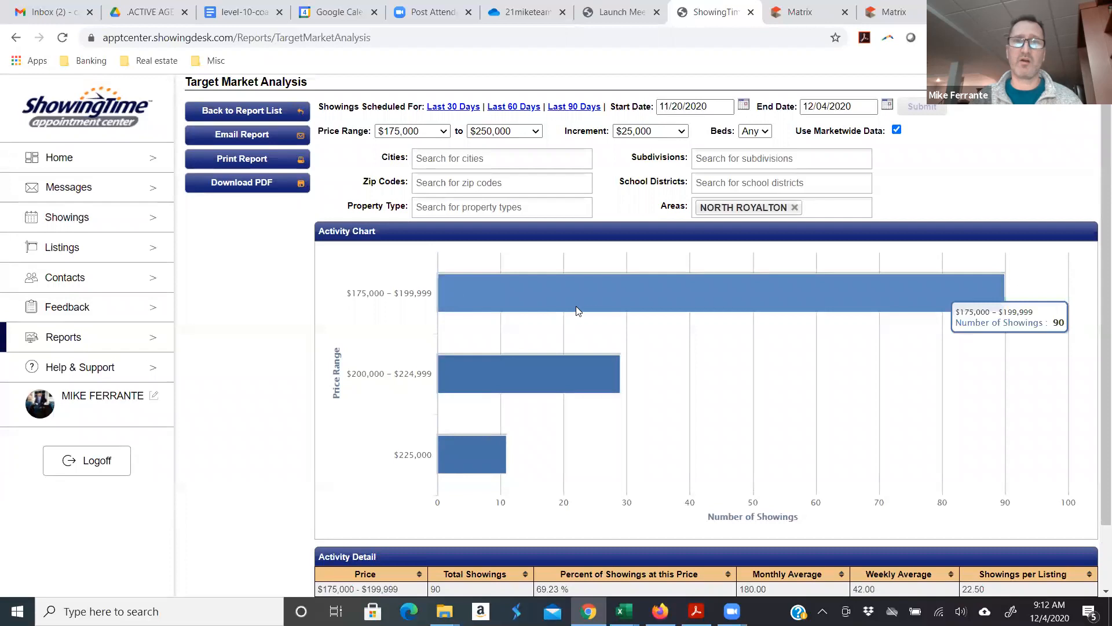
{"action": "scroll", "coordinate": [536, 299], "scroll_direction": "down", "scroll_amount": 2}
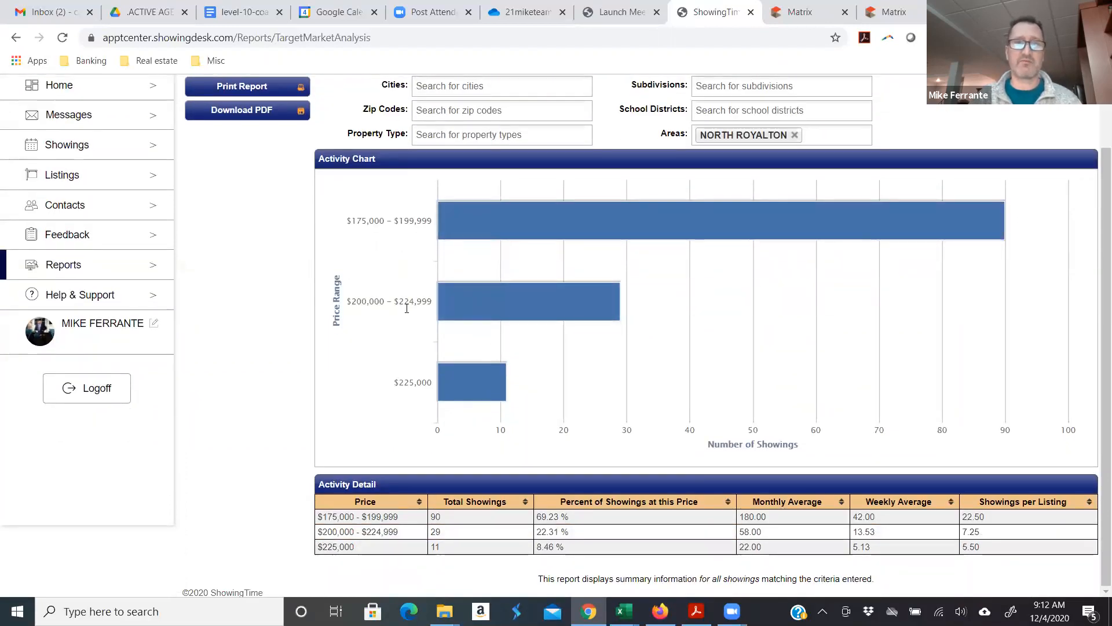
{"action": "mouse_move", "coordinate": [564, 311]}
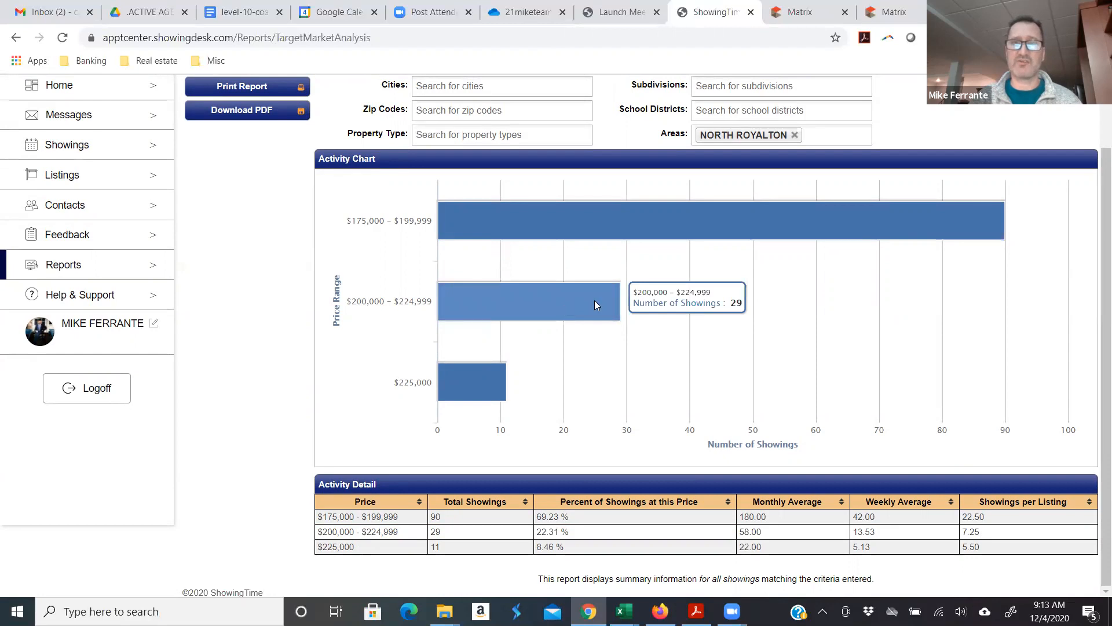
{"action": "scroll", "coordinate": [595, 300], "scroll_direction": "up", "scroll_amount": 2}
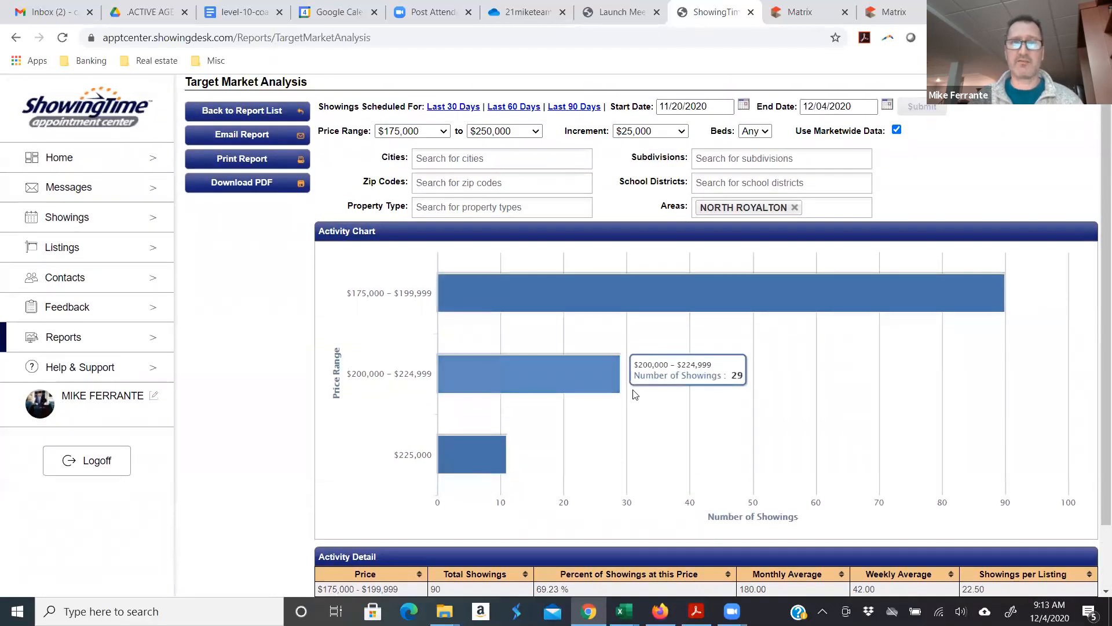
{"action": "scroll", "coordinate": [608, 408], "scroll_direction": "down", "scroll_amount": 2}
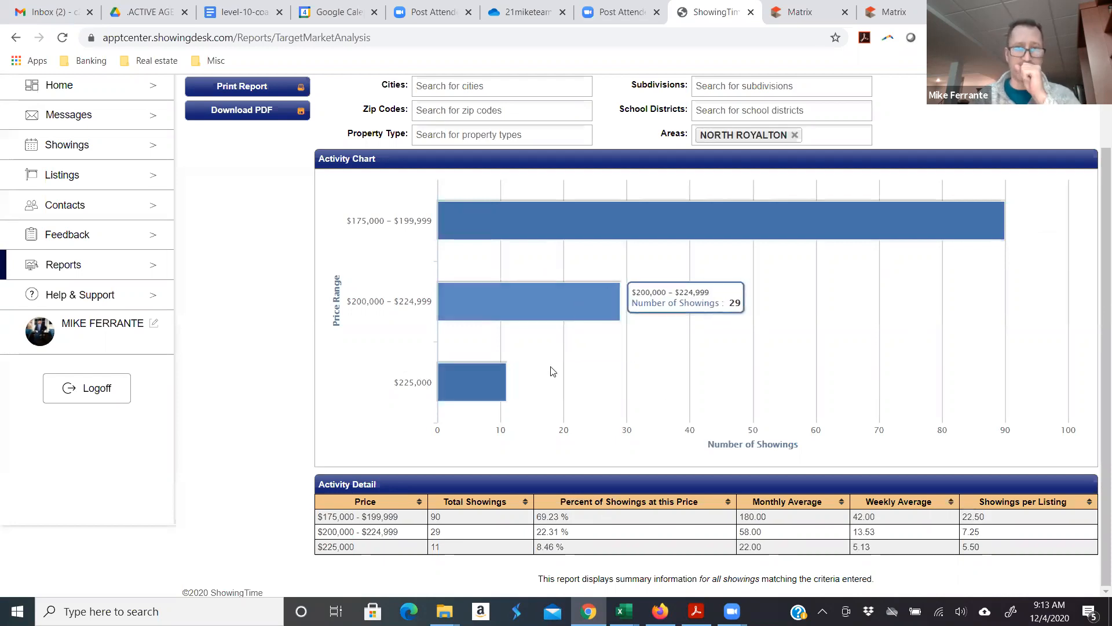
{"action": "left_click", "coordinate": [68, 176]}
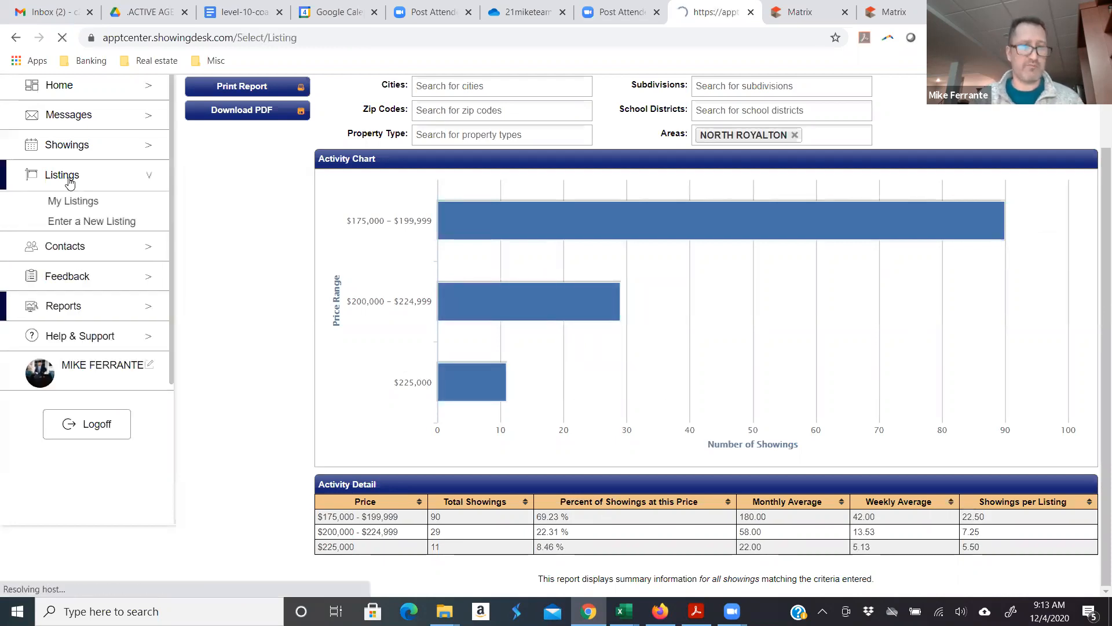
{"action": "type", "text": "state"}
{"action": "left_click", "coordinate": [418, 111]}
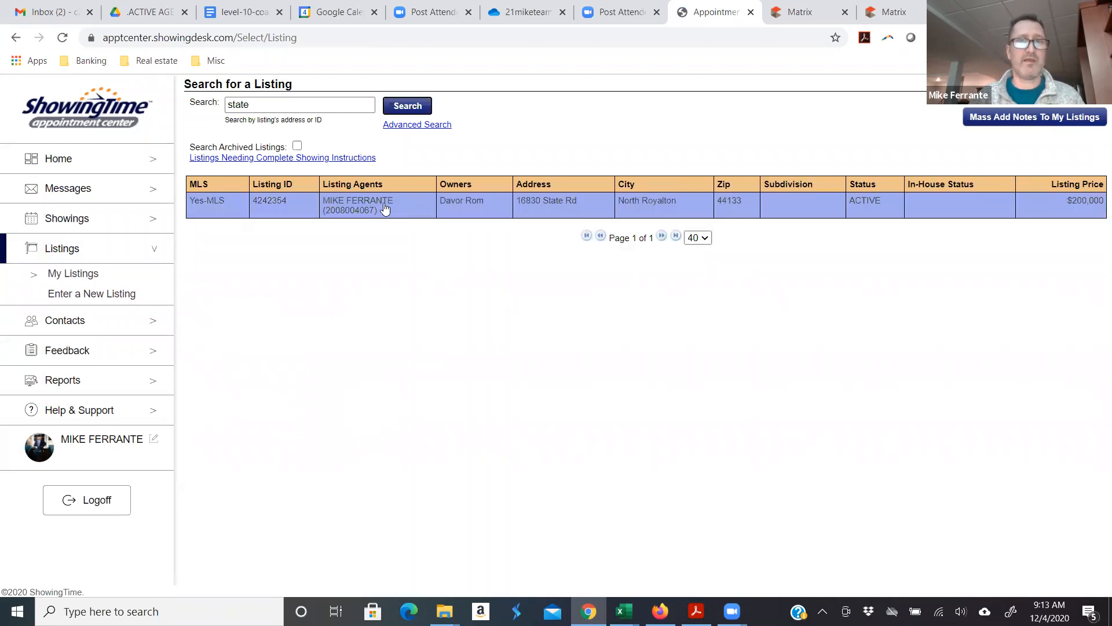
{"action": "left_click", "coordinate": [373, 208]}
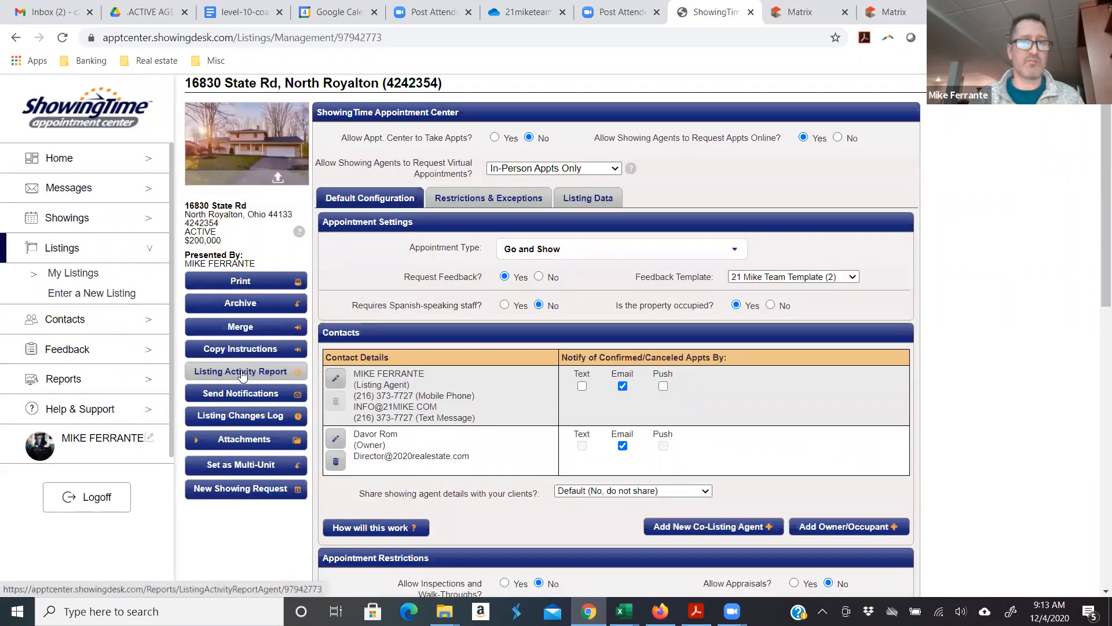
{"action": "left_click", "coordinate": [242, 373]}
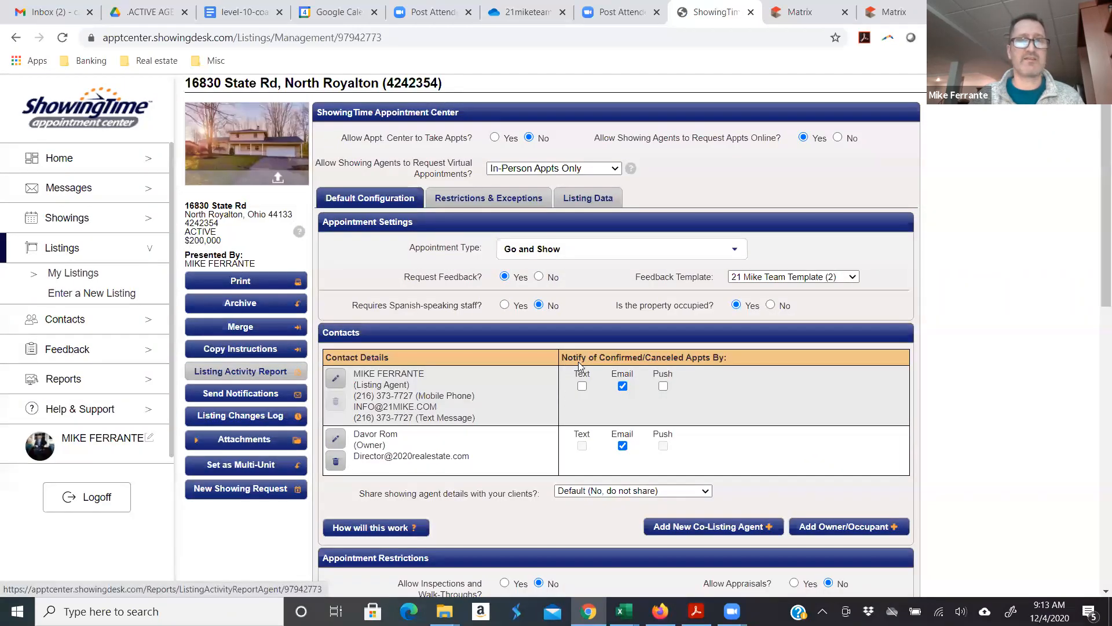